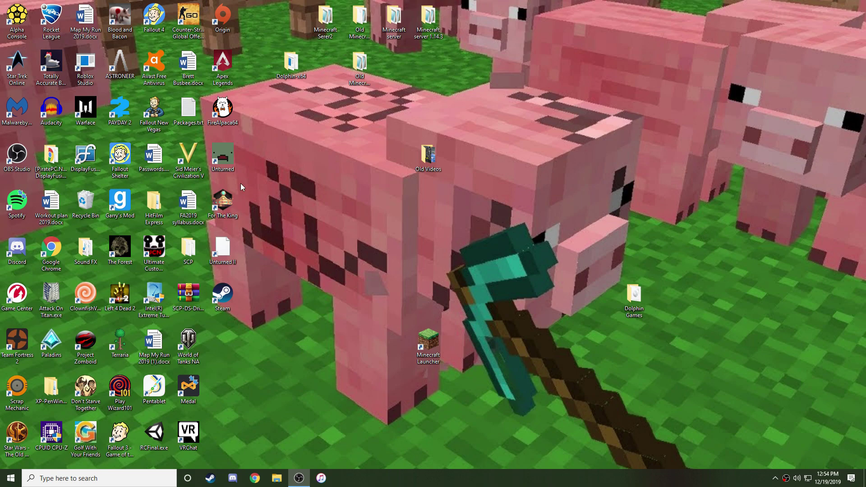
From Steam's Unturned Properties, Local Files, browse to the game's install folder.
{"action": "left_click", "coordinate": [223, 158]}
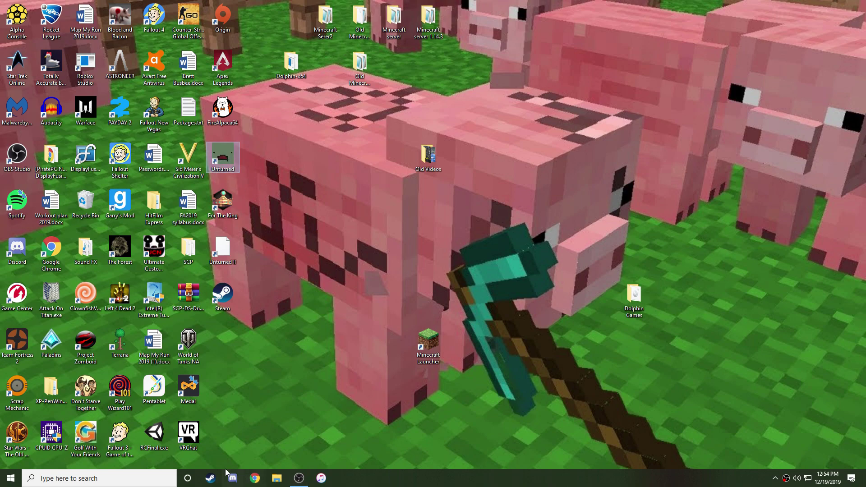
{"action": "left_click", "coordinate": [209, 478]}
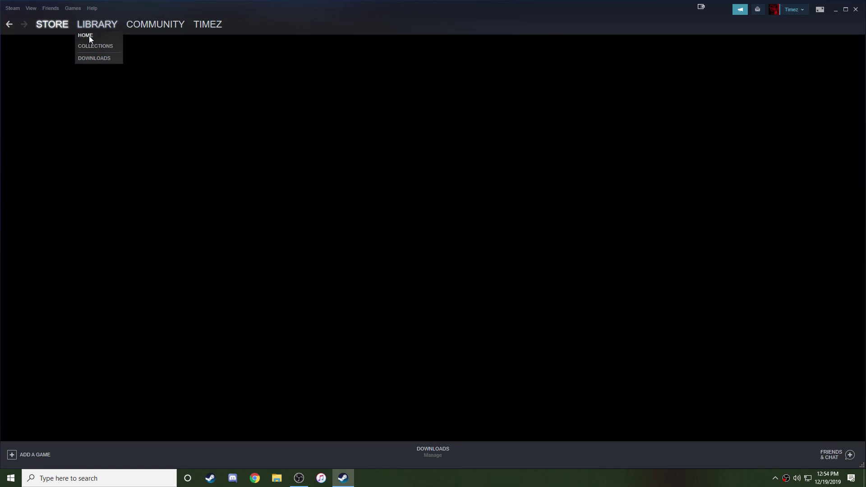
{"action": "left_click", "coordinate": [88, 36]}
{"action": "right_click", "coordinate": [45, 126]}
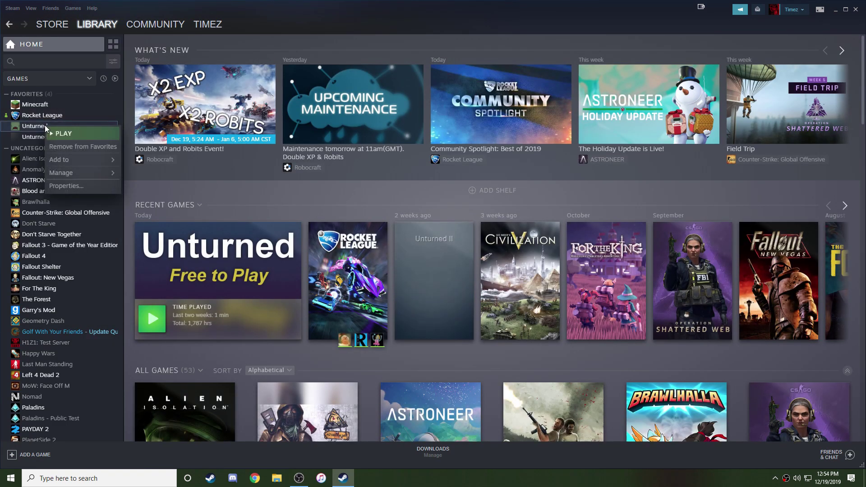
{"action": "left_click", "coordinate": [88, 188]}
{"action": "left_click", "coordinate": [349, 121]}
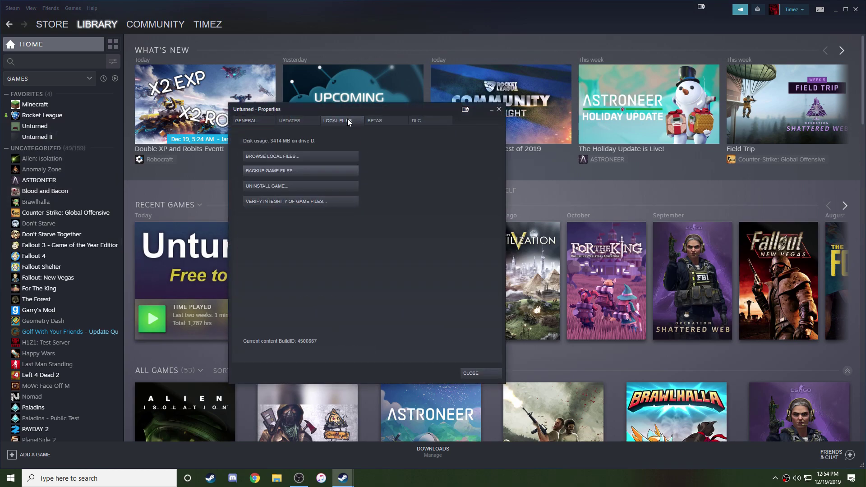
{"action": "left_click", "coordinate": [310, 158]}
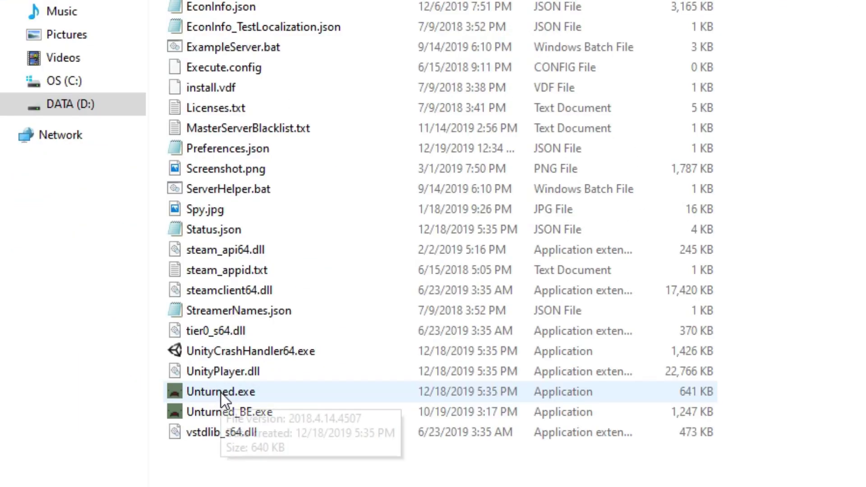
Create a shortcut to Unturned.exe and rename it 'Server'.
{"action": "right_click", "coordinate": [221, 393]}
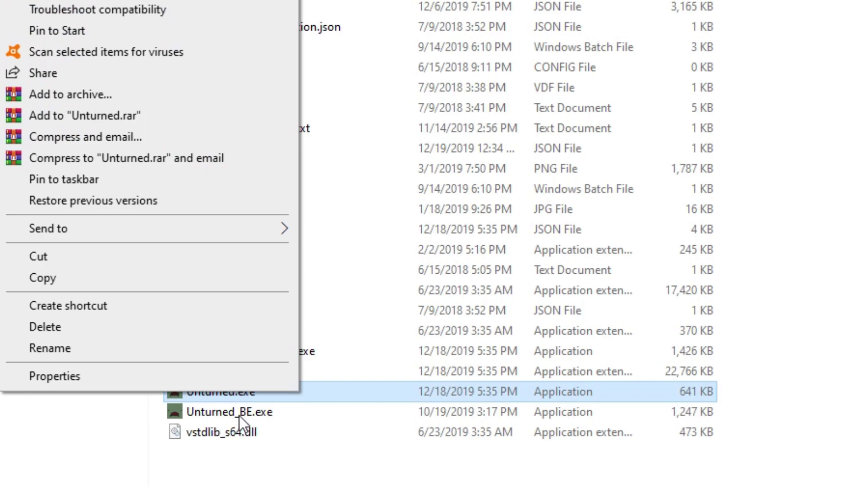
{"action": "left_click", "coordinate": [129, 306]}
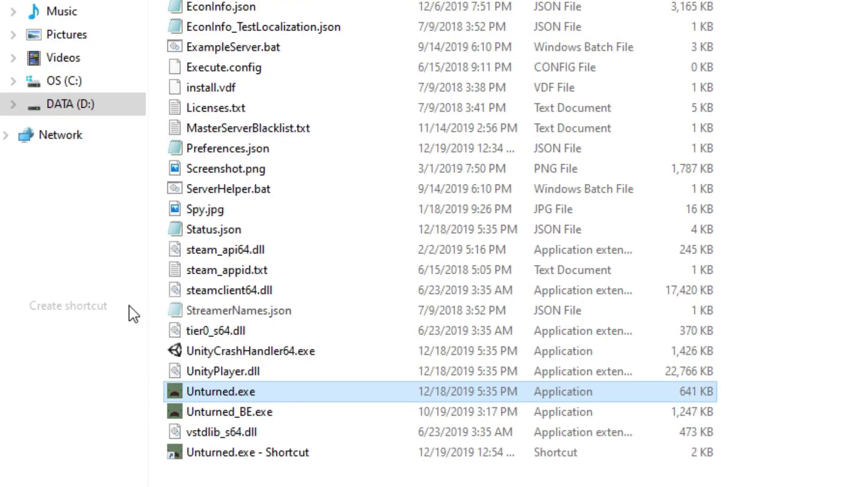
{"action": "right_click", "coordinate": [286, 414]}
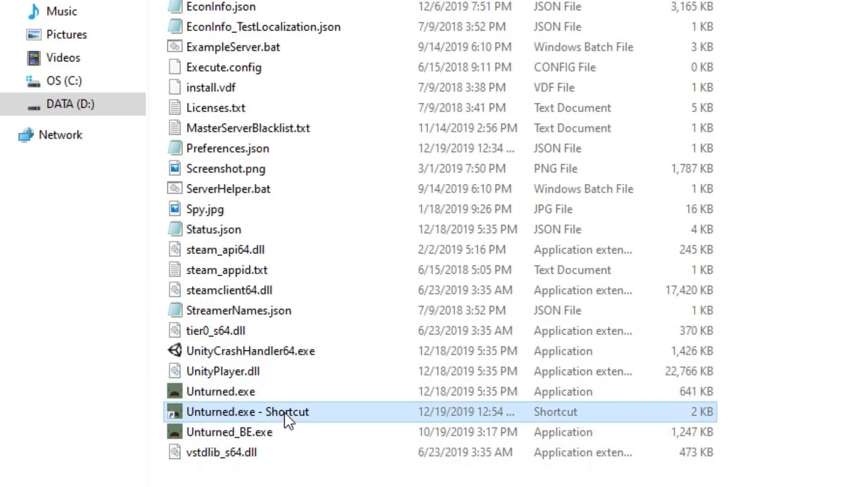
{"action": "left_click", "coordinate": [142, 375]}
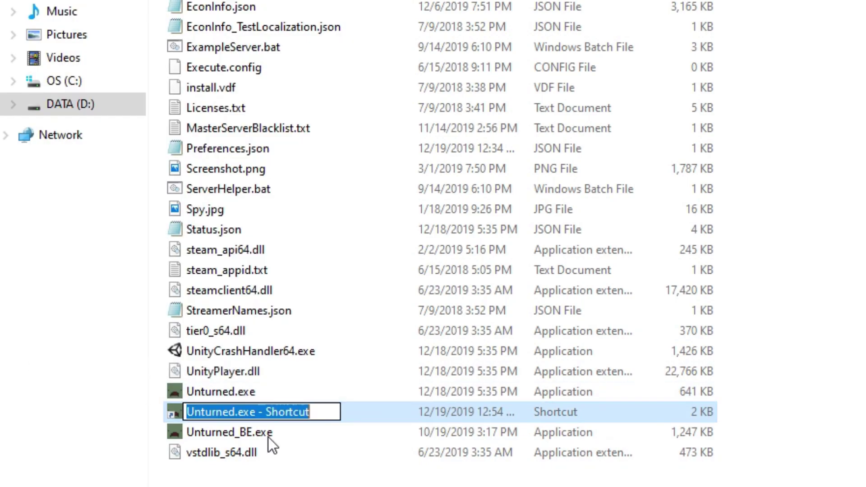
{"action": "type", "text": "Server"}
{"action": "key", "text": "Return"}
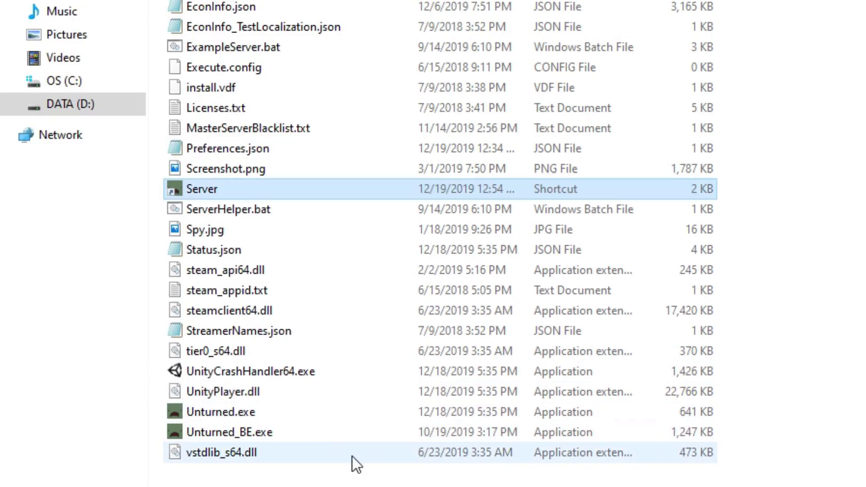
Append '-nographics -batchmode +secureserver/Server' to the Server shortcut's Target field.
{"action": "right_click", "coordinate": [222, 193]}
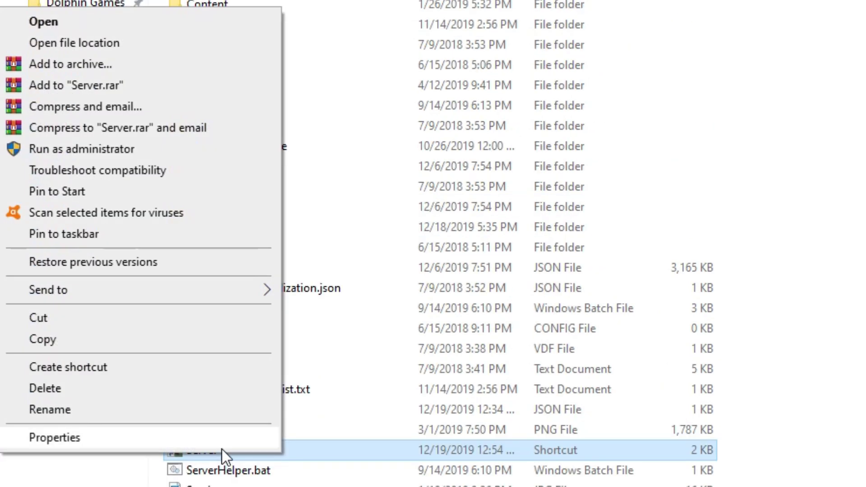
{"action": "left_click", "coordinate": [192, 438]}
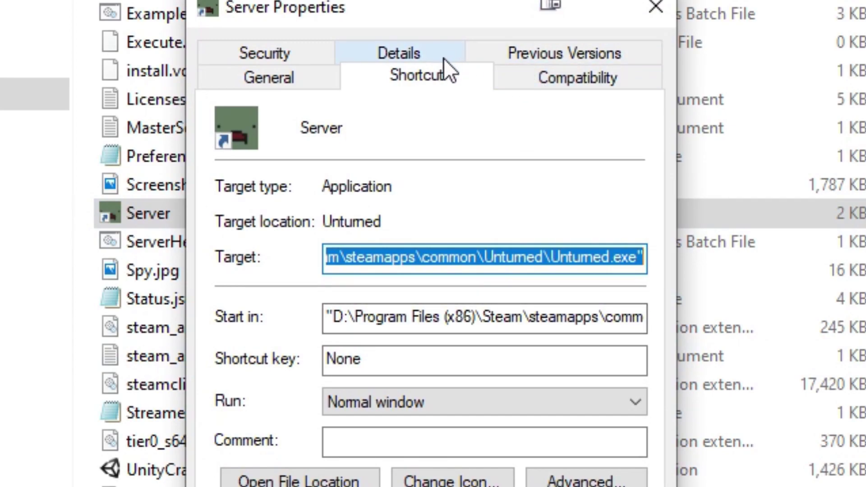
{"action": "left_click", "coordinate": [645, 258]}
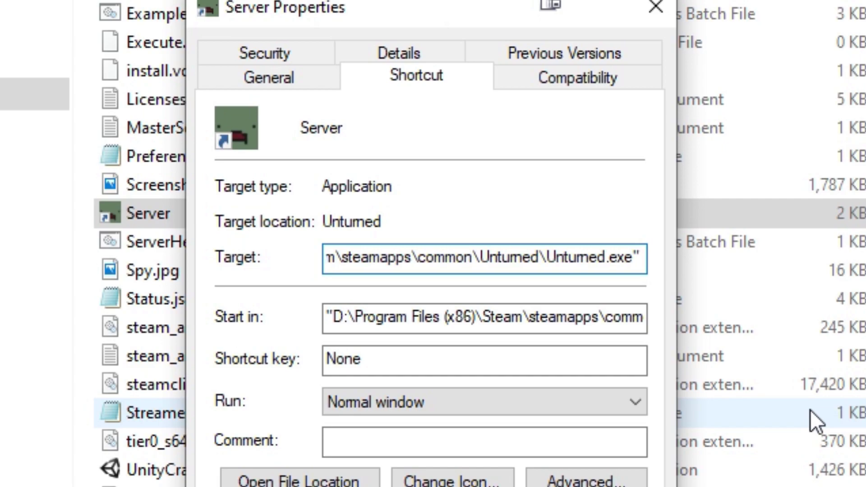
{"action": "type", "text": "-n"}
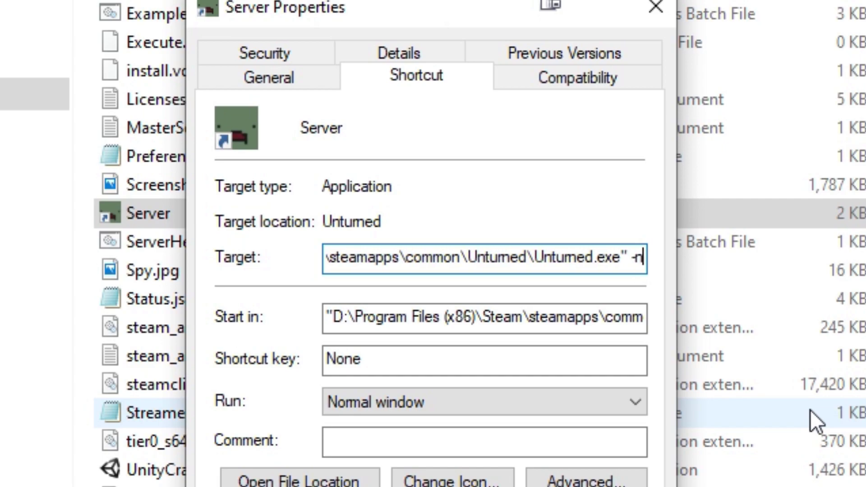
{"action": "type", "text": "ograh"}
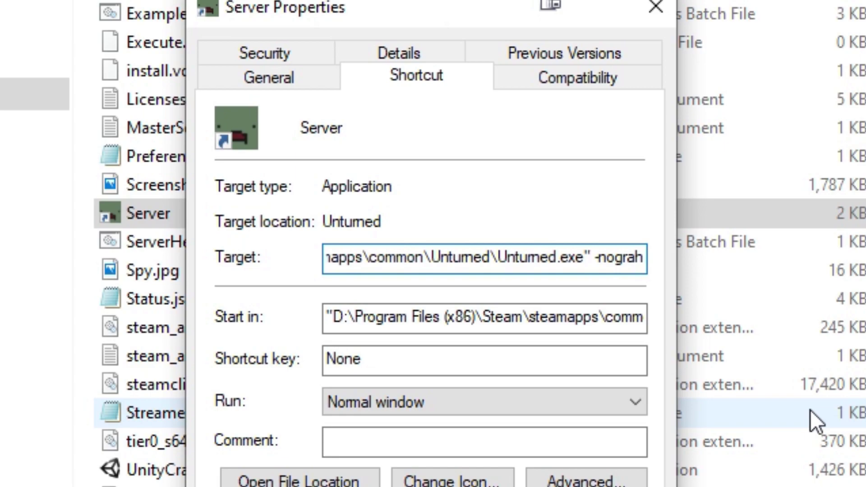
{"action": "type", "text": "hics"}
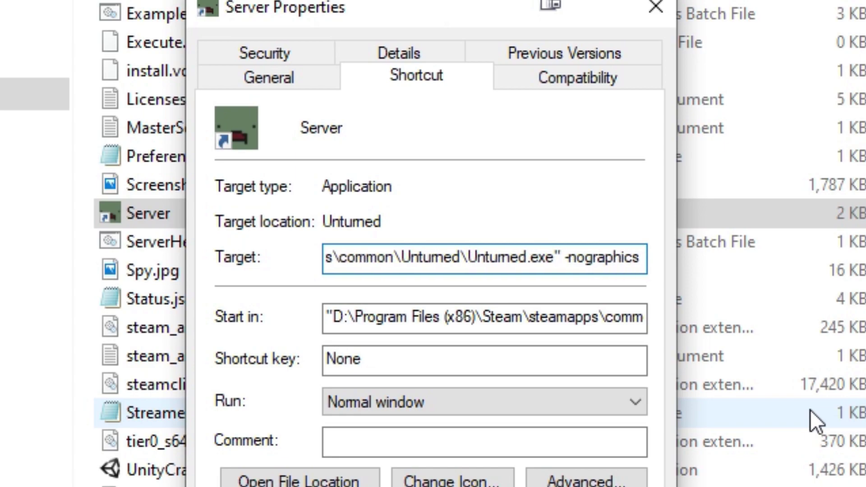
{"action": "type", "text": " -ba"}
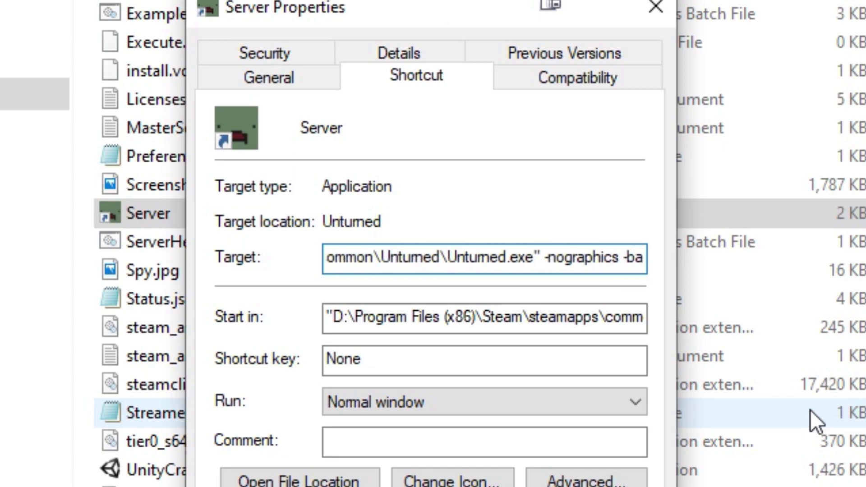
{"action": "type", "text": "thc"}
{"action": "key", "text": "BackSpace"}
{"action": "key", "text": "BackSpace"}
{"action": "key", "text": "BackSpace"}
{"action": "type", "text": "tchmode"}
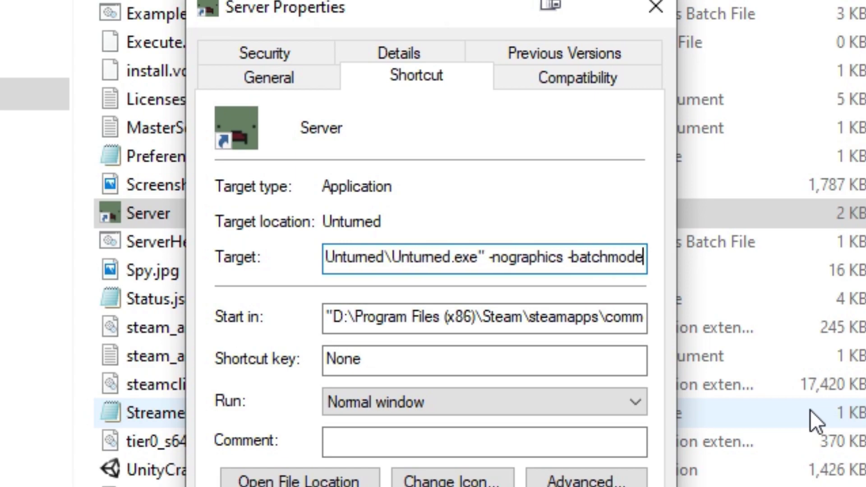
{"action": "type", "text": " +"}
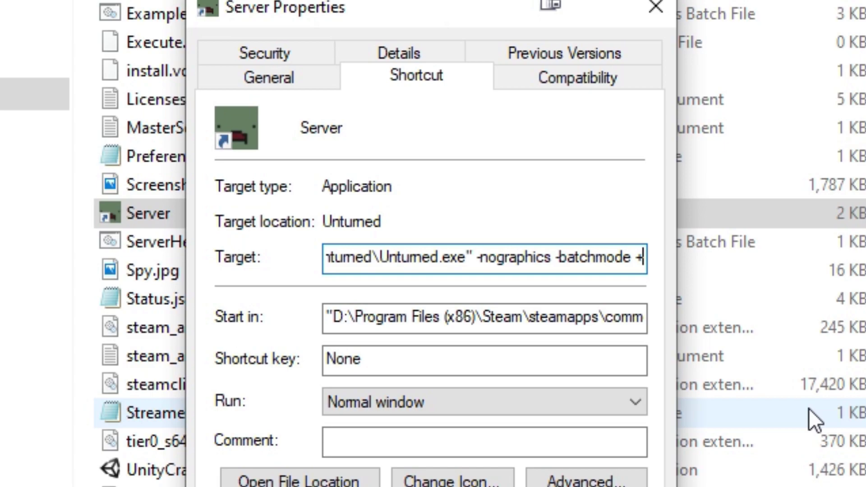
{"action": "type", "text": "secure"}
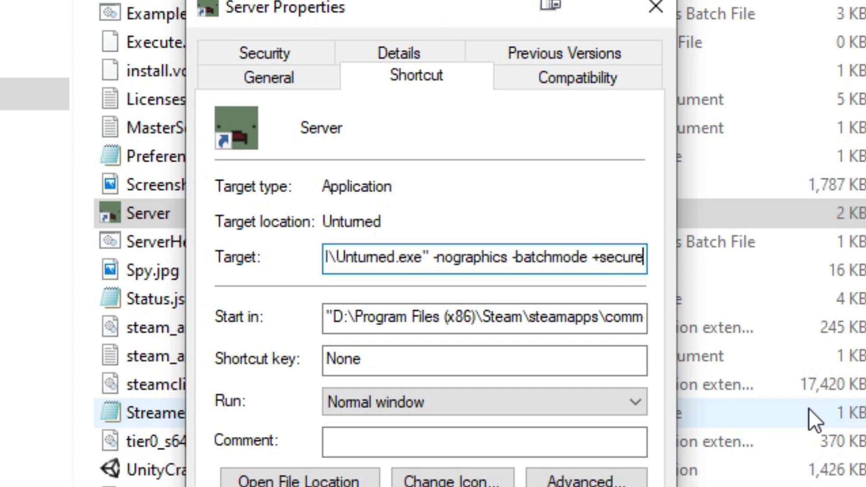
{"action": "type", "text": "server"}
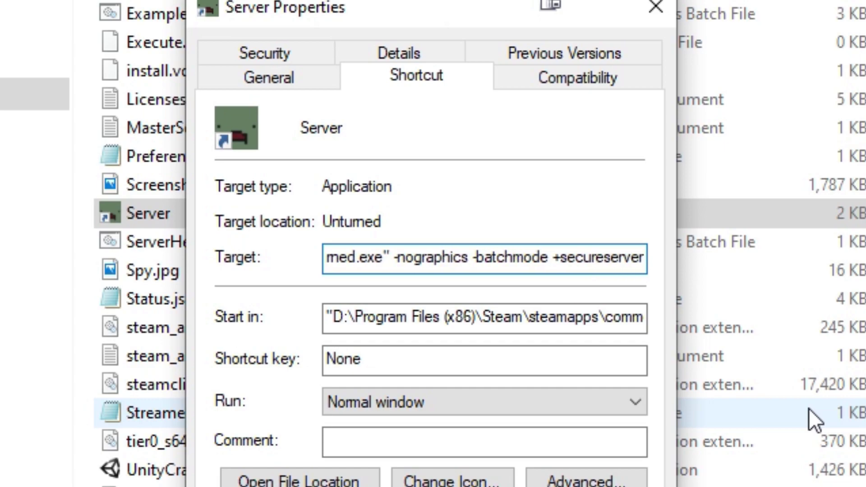
{"action": "type", "text": "/"}
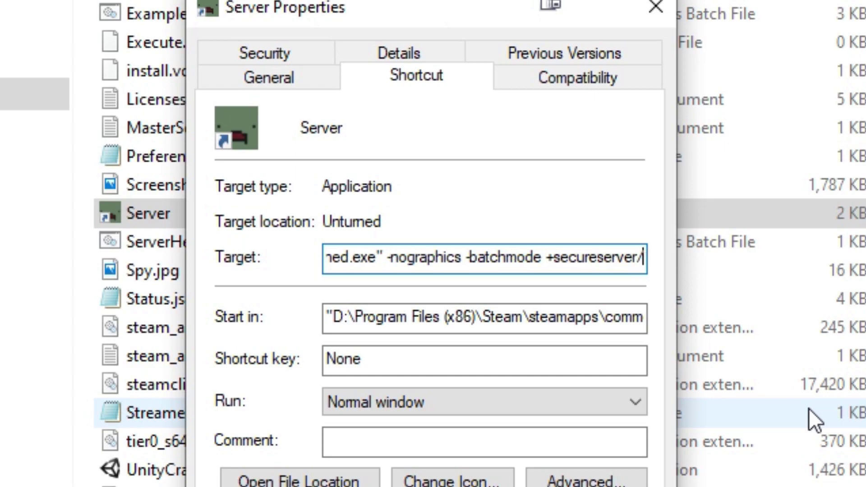
{"action": "type", "text": "Ser"}
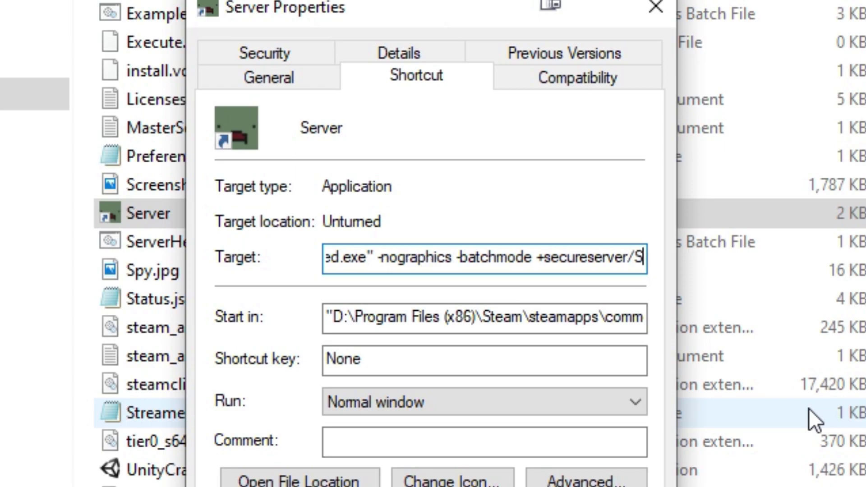
{"action": "type", "text": "ver"}
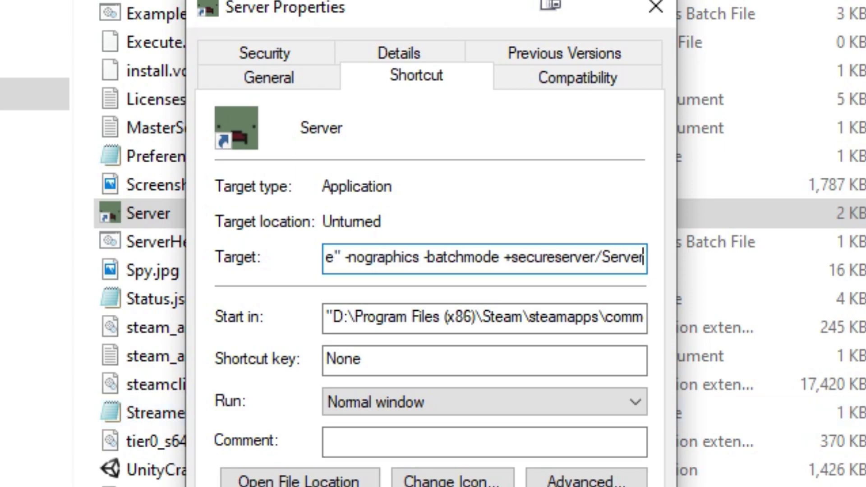
Apply the Target change and launch the server from the Server shortcut.
{"action": "key", "text": "ctrl+a"}
{"action": "key", "text": "Return"}
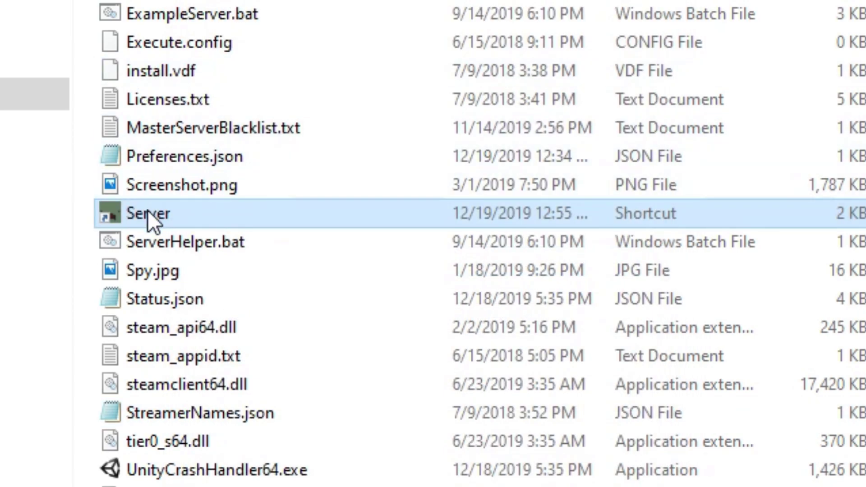
{"action": "double_click", "coordinate": [148, 211]}
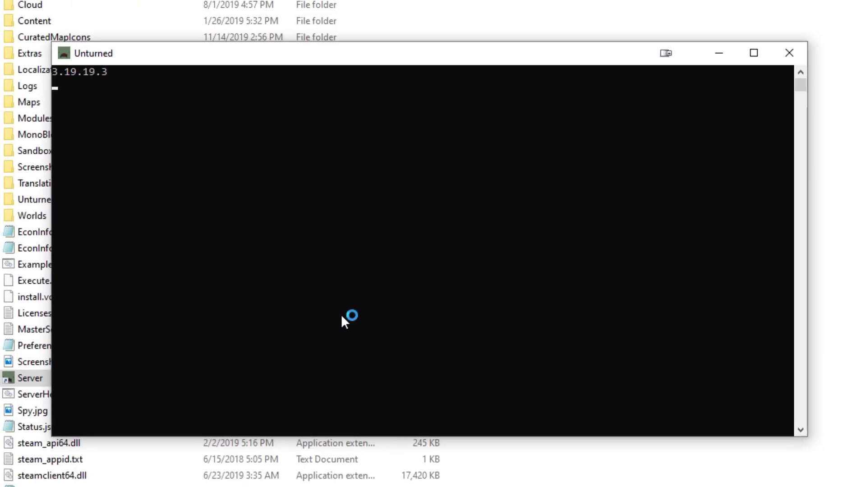
{"action": "left_click_drag", "start_coordinate": [241, 54], "coordinate": [729, 0]}
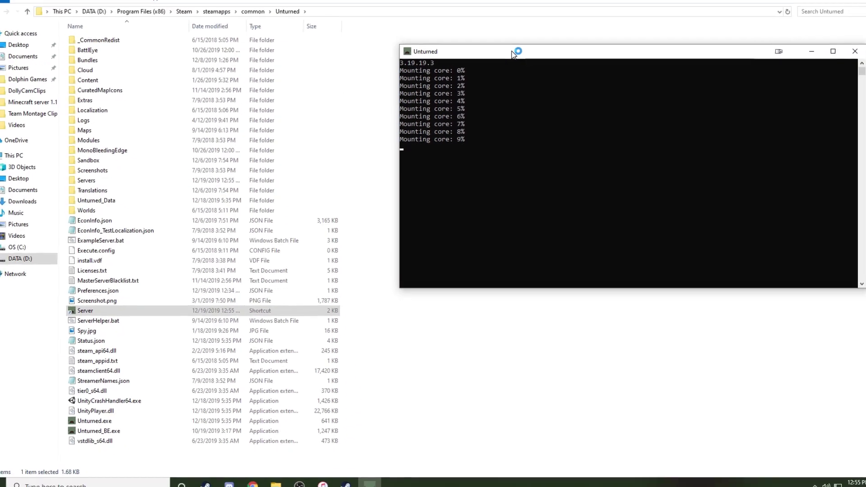
{"action": "left_click", "coordinate": [99, 190]}
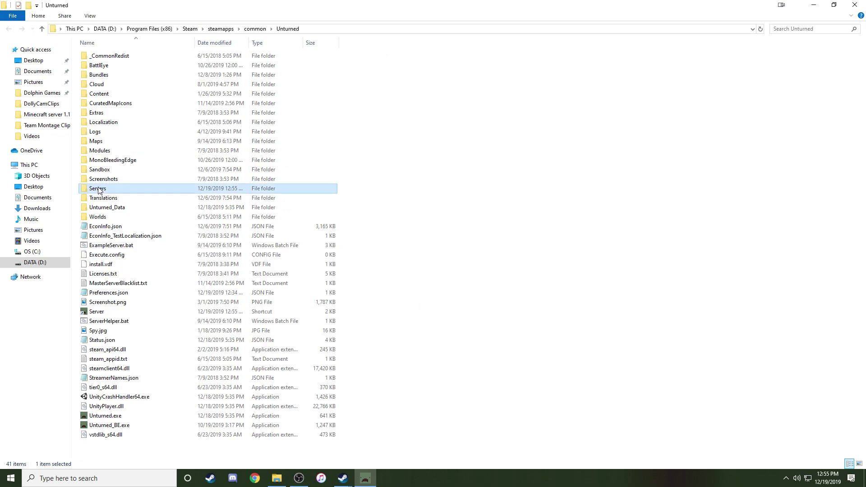
{"action": "left_click", "coordinate": [365, 478]}
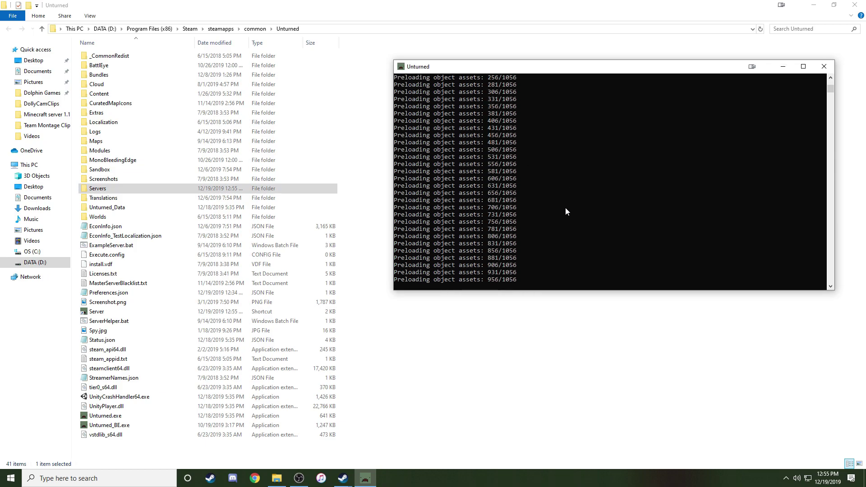
{"action": "mouse_move", "coordinate": [502, 69]}
{"action": "left_mouse_down"}
{"action": "mouse_move", "coordinate": [487, 55]}
{"action": "mouse_move", "coordinate": [499, 55]}
{"action": "left_mouse_up"}
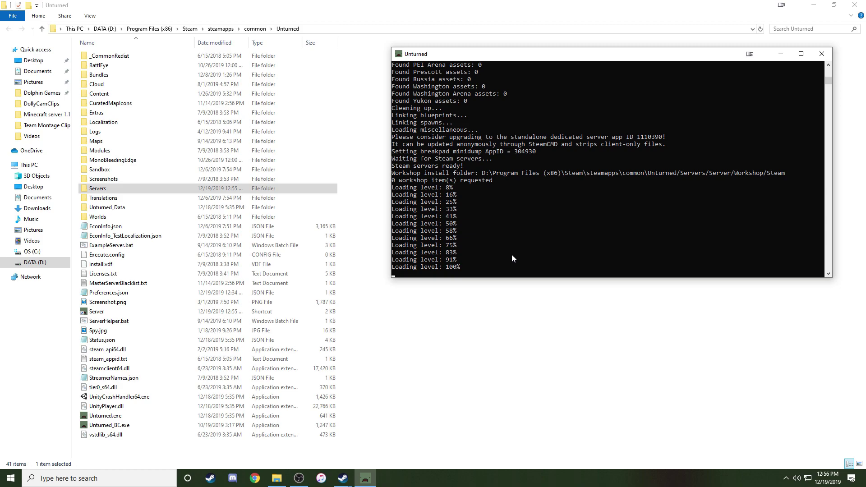
Run the save and shutdown commands in the server console.
{"action": "left_click", "coordinate": [512, 255]}
{"action": "type", "text": "save"}
{"action": "key", "text": "Return"}
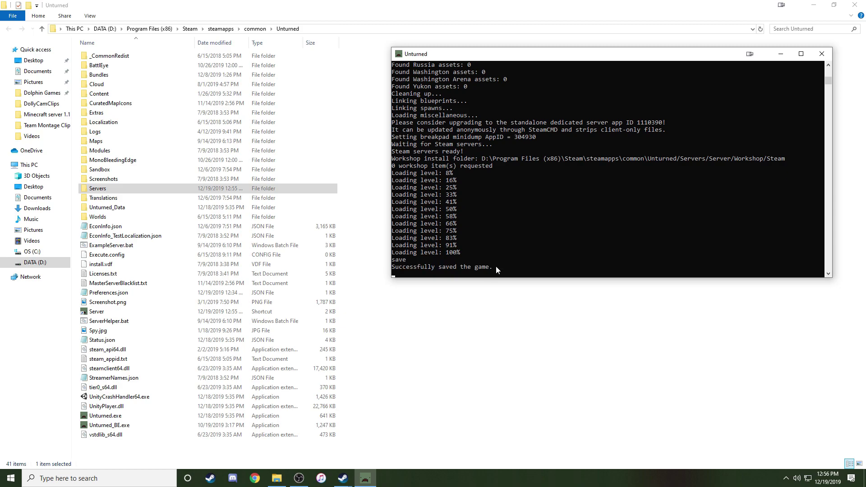
{"action": "type", "text": "shutdown"}
{"action": "key", "text": "Return"}
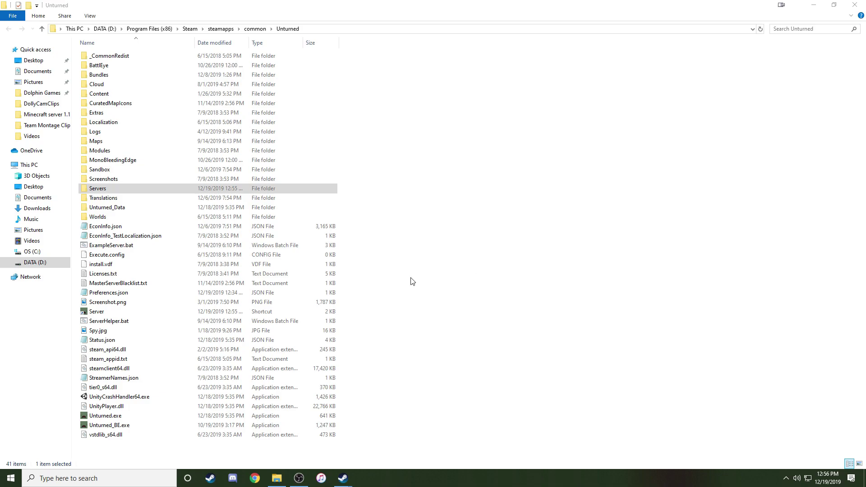
Open Commands.dat from Servers\Server\Server in Notepad and shrink its window.
{"action": "double_click", "coordinate": [127, 189]}
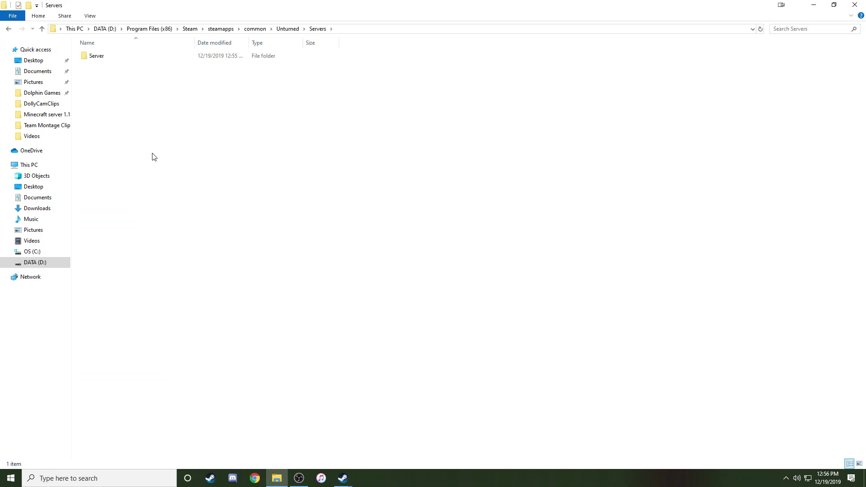
{"action": "double_click", "coordinate": [114, 59]}
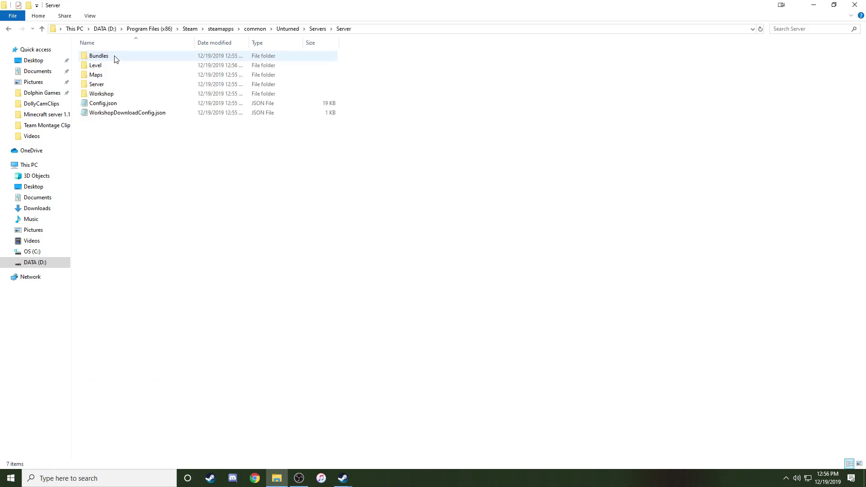
{"action": "double_click", "coordinate": [98, 84]}
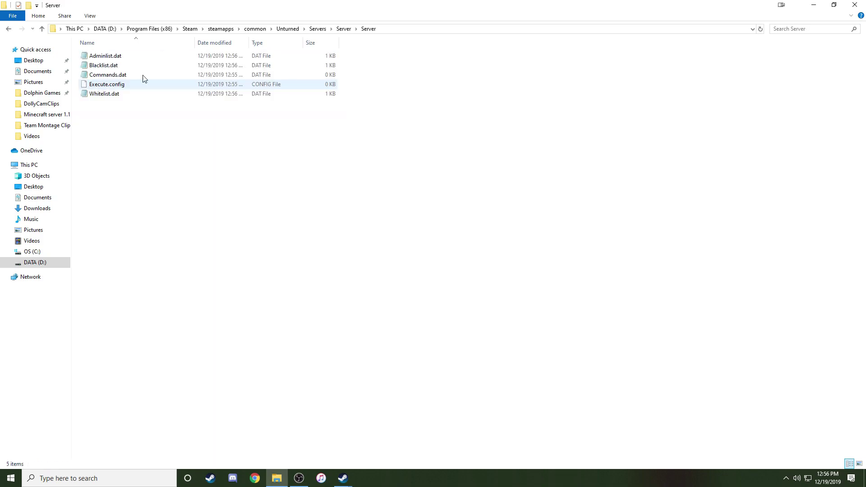
{"action": "double_click", "coordinate": [109, 77]}
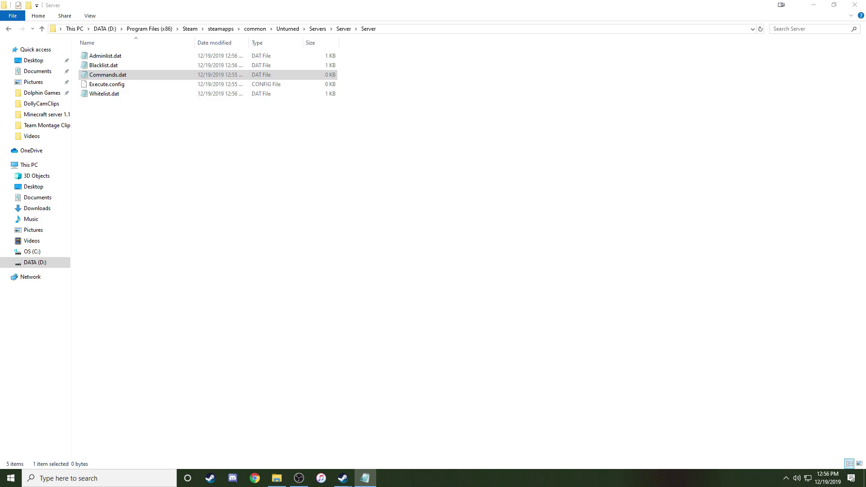
{"action": "left_click_drag", "start_coordinate": [859, 39], "coordinate": [226, 86]}
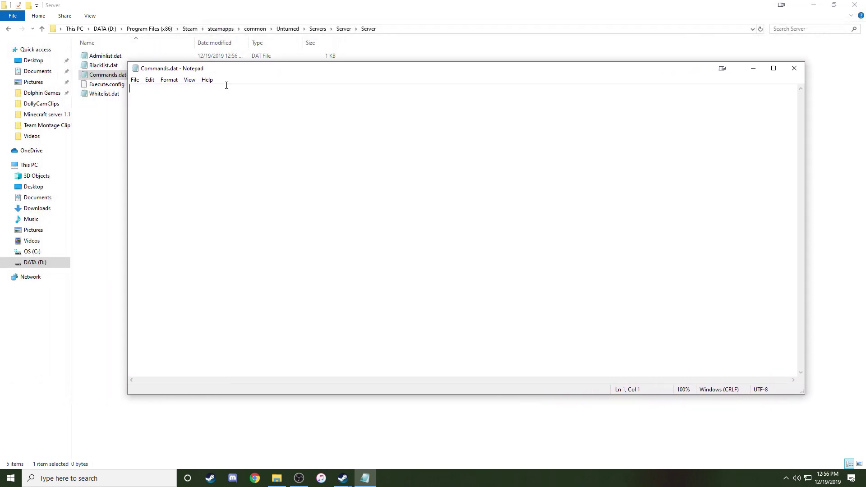
{"action": "left_click_drag", "start_coordinate": [804, 391], "coordinate": [478, 345]}
{"action": "left_click_drag", "start_coordinate": [477, 393], "coordinate": [439, 325]}
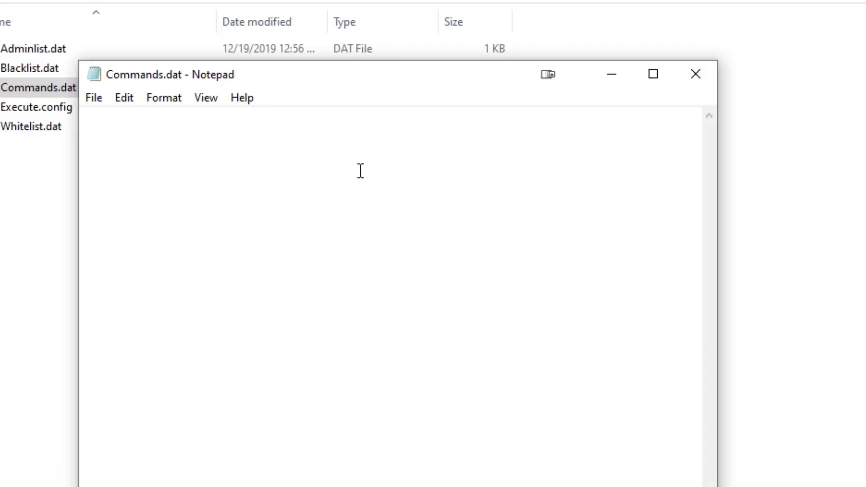
Enter lines 'Name TestServer', 'Map Russia' and 'Maxplayers 16'.
{"action": "type", "text": "Name "}
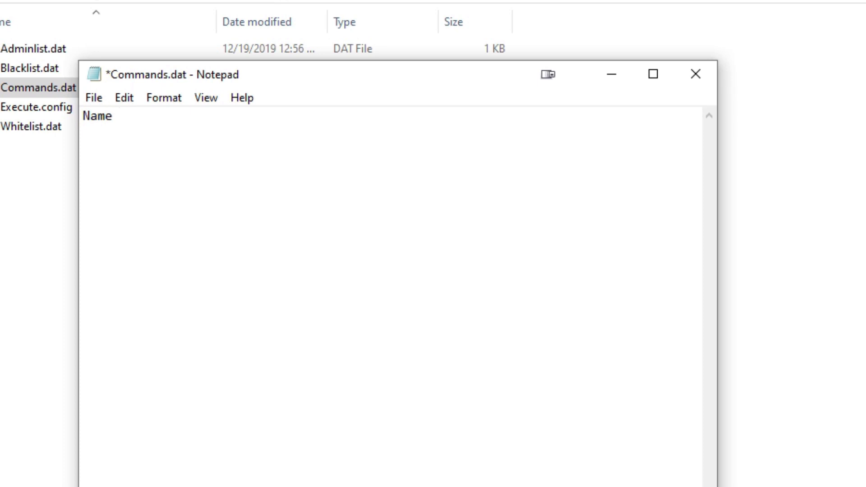
{"action": "type", "text": "TestServer"}
{"action": "key", "text": "Return"}
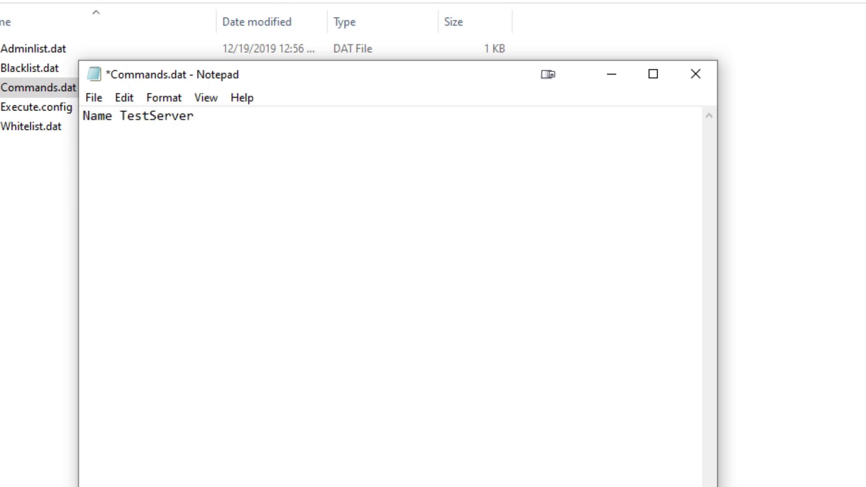
{"action": "type", "text": "Map Russia"}
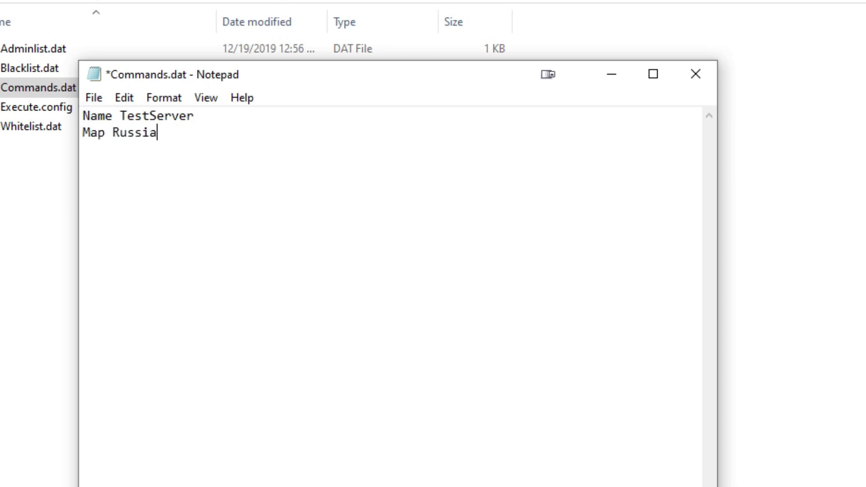
{"action": "key", "text": "Return"}
{"action": "type", "text": "Maxplayers "}
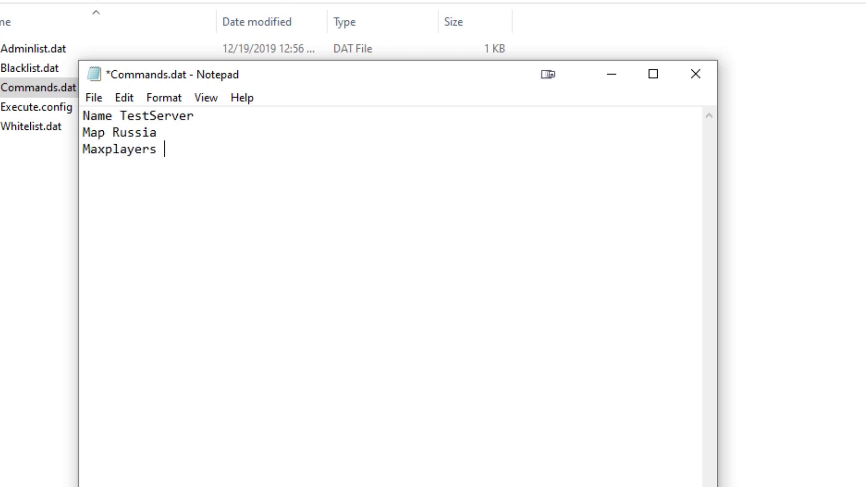
{"action": "type", "text": "16"}
{"action": "key", "text": "BackSpace"}
{"action": "key", "text": "BackSpace"}
{"action": "type", "text": "24"}
{"action": "key", "text": "BackSpace"}
{"action": "key", "text": "BackSpace"}
{"action": "type", "text": "16"}
{"action": "key", "text": "Return"}
Add a Password line with the server password, then 'Port 27015'.
{"action": "type", "text": "Password"}
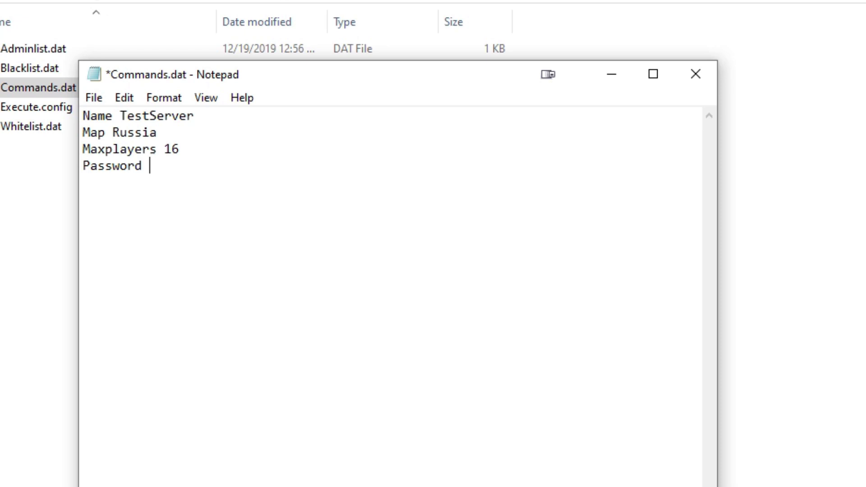
{"action": "type", "text": "123"}
{"action": "key", "text": "Return"}
{"action": "type", "text": "Port 27105"}
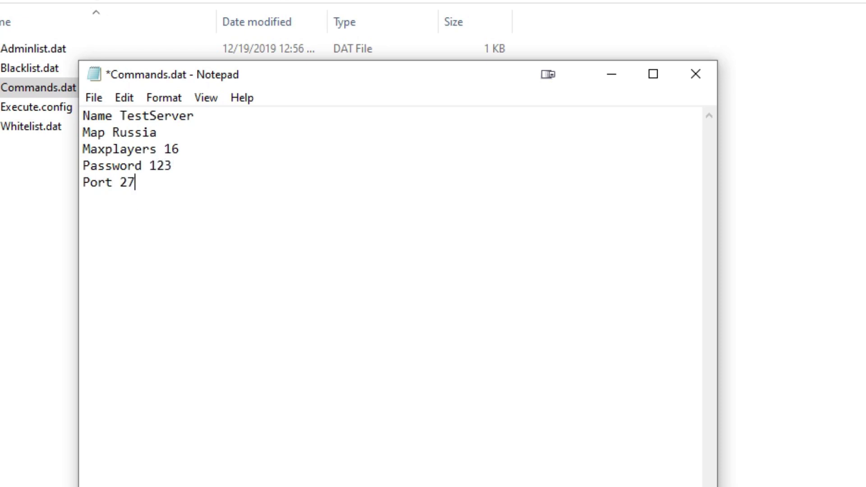
{"action": "key", "text": "BackSpace"}
{"action": "key", "text": "BackSpace"}
{"action": "key", "text": "BackSpace"}
{"action": "type", "text": "015"}
Save Commands.dat and close Notepad.
{"action": "left_click", "coordinate": [101, 98]}
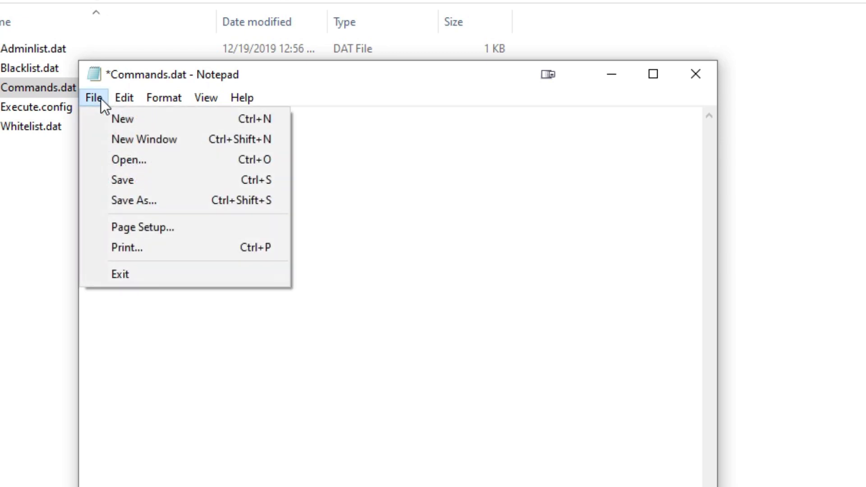
{"action": "left_click", "coordinate": [146, 181]}
{"action": "left_click", "coordinate": [707, 72]}
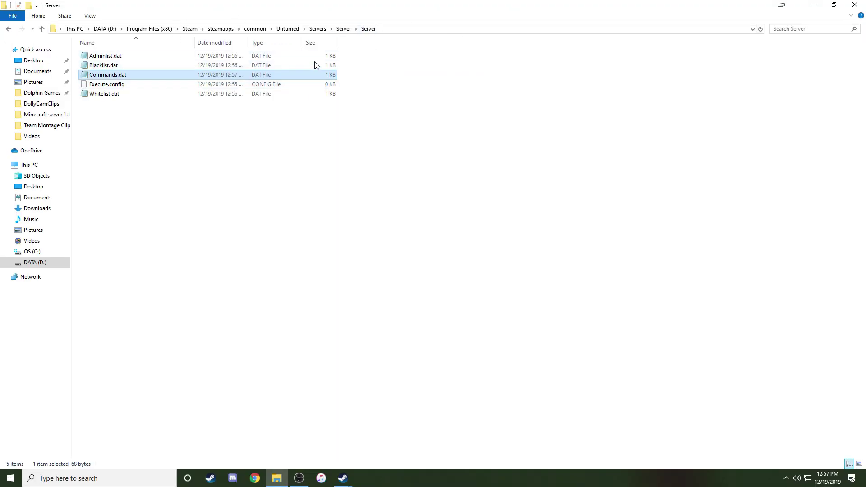
Go back three folder levels to the main Unturned folder.
{"action": "left_click", "coordinate": [9, 29]}
{"action": "left_click", "coordinate": [9, 30]}
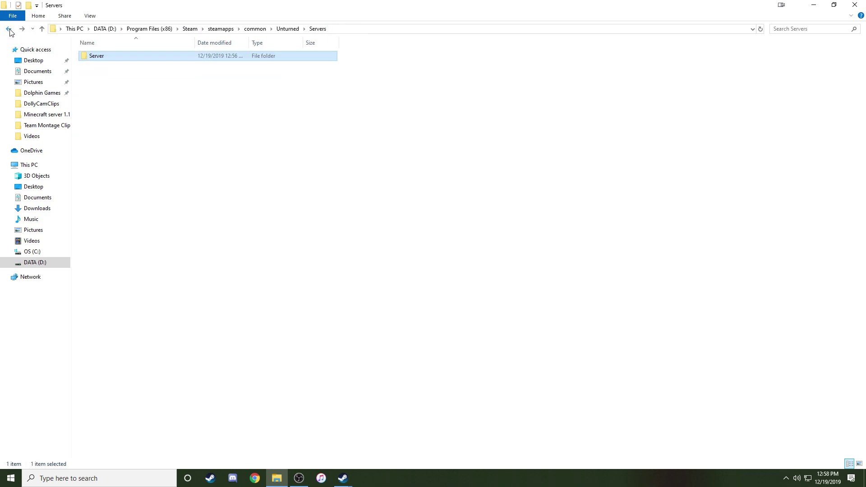
{"action": "left_click", "coordinate": [9, 29]}
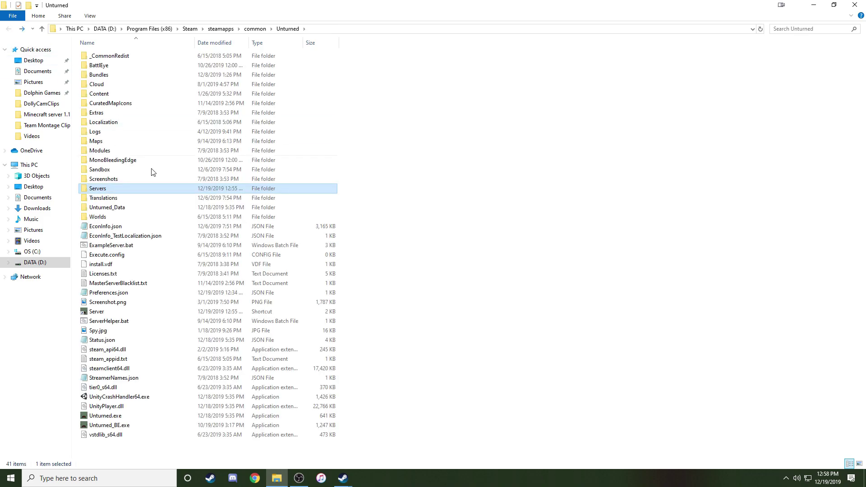
Launch Unturned and the Server shortcut, then scroll the console up to the 'Successfully set' lines.
{"action": "double_click", "coordinate": [118, 416]}
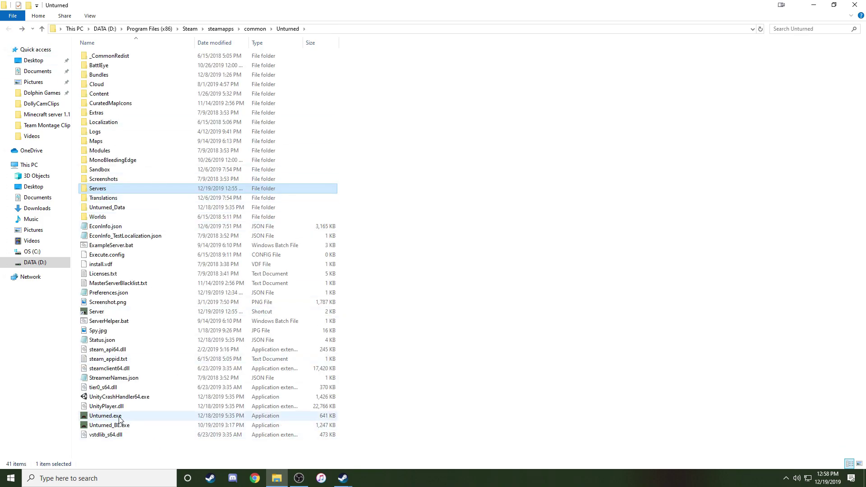
{"action": "double_click", "coordinate": [108, 311]}
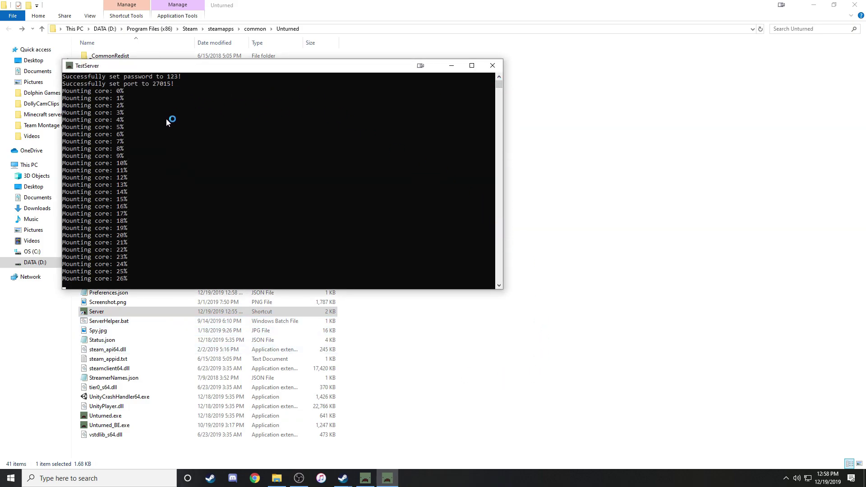
{"action": "left_click_drag", "start_coordinate": [499, 88], "coordinate": [498, 80]}
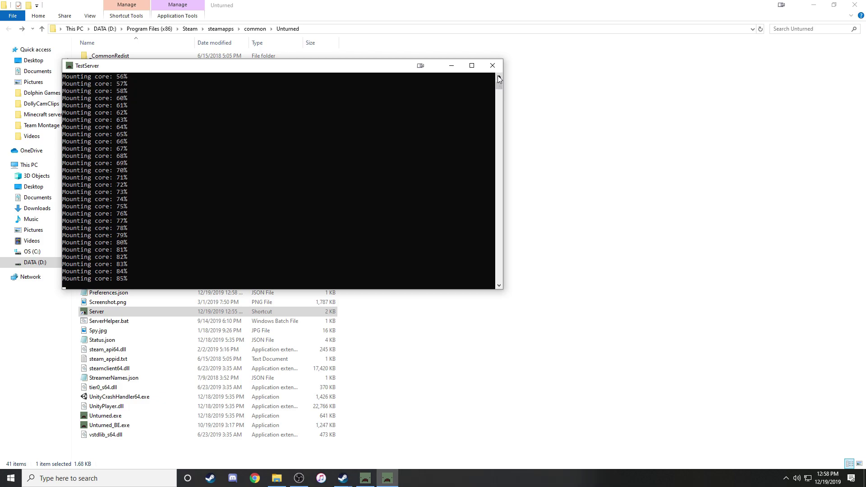
{"action": "scroll", "coordinate": [499, 77], "scroll_direction": "up", "scroll_amount": 10}
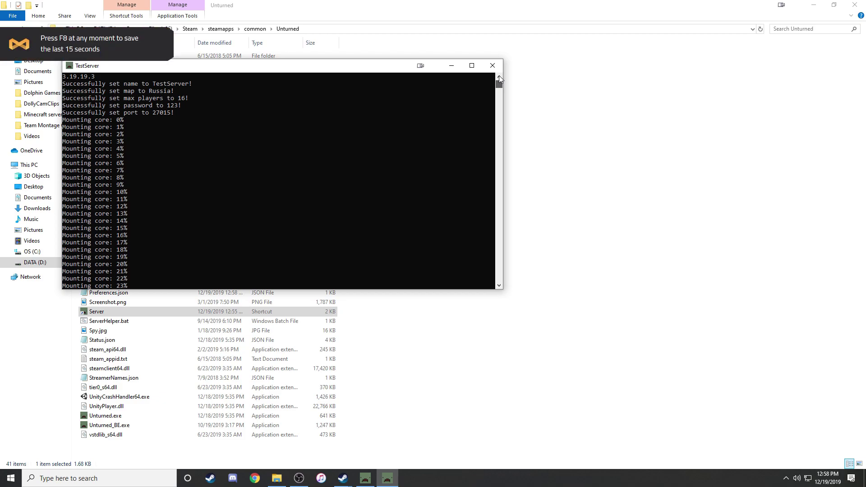
Switch to the Unturned game and go through Play to Servers.
{"action": "left_click", "coordinate": [343, 478]}
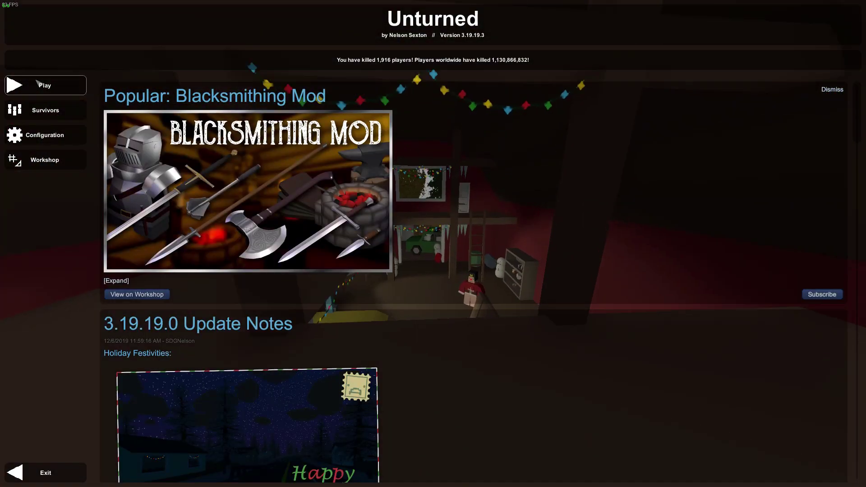
{"action": "left_click", "coordinate": [59, 89]}
{"action": "left_click", "coordinate": [432, 169]}
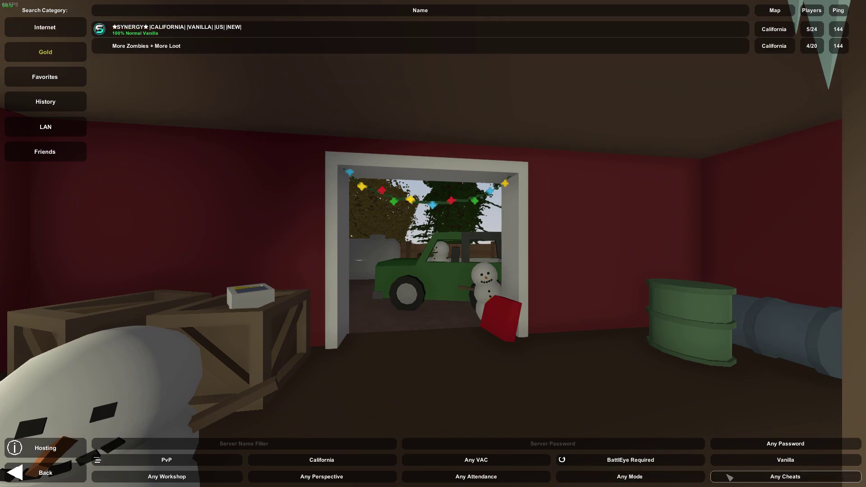
Clear the California map filter and list Internet servers to find TestServer.
{"action": "left_click", "coordinate": [359, 463]}
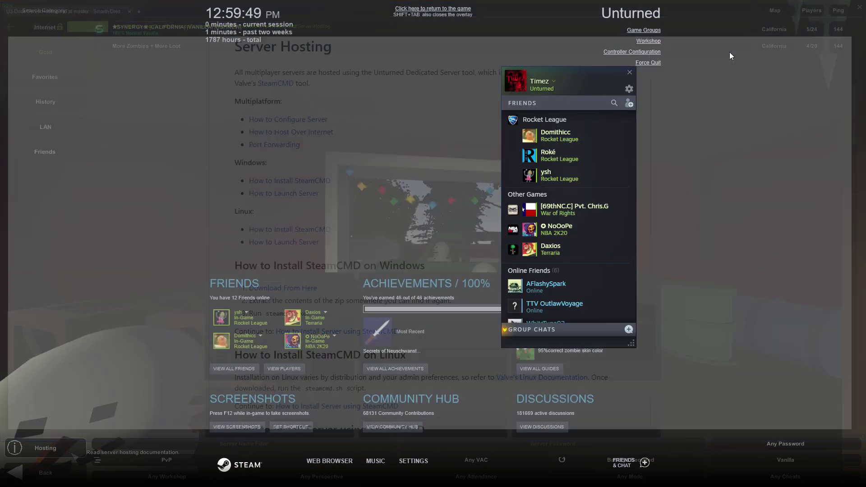
{"action": "left_click", "coordinate": [39, 28]}
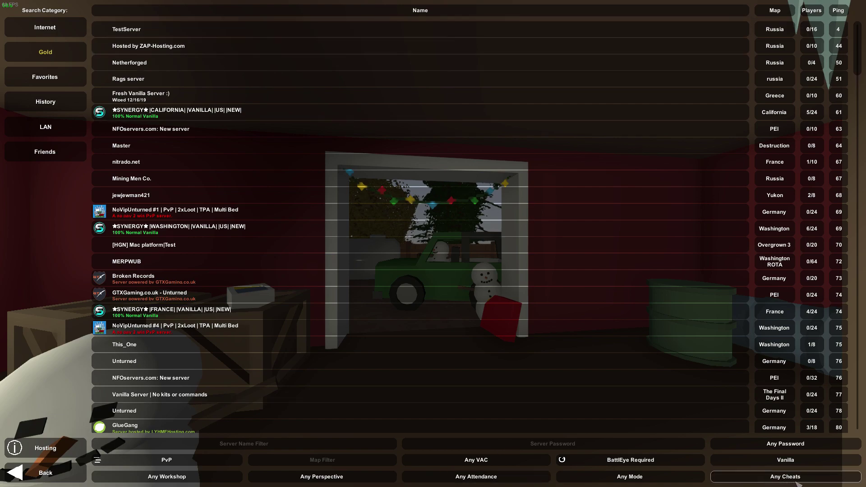
Filter the server list to Has Password and enter the server password.
{"action": "left_click", "coordinate": [812, 448]}
{"action": "left_click", "coordinate": [811, 447]}
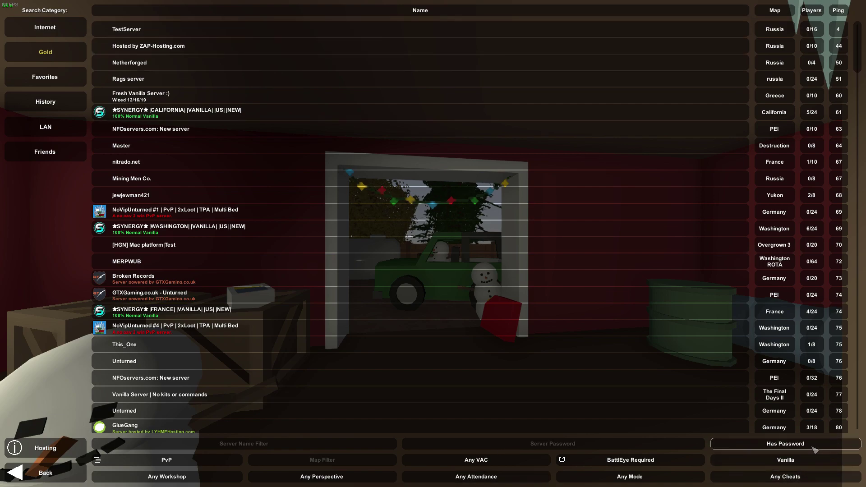
{"action": "left_click", "coordinate": [576, 449]}
{"action": "type", "text": "##"}
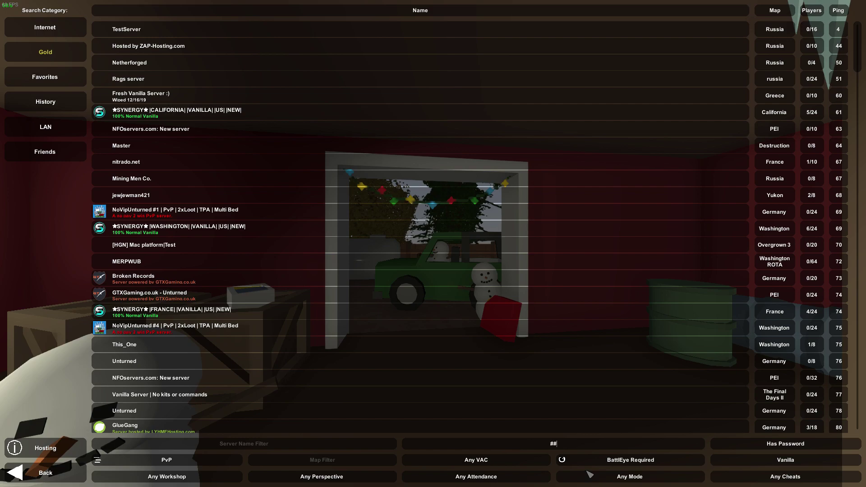
{"action": "type", "text": "#"}
Join TestServer, spawn on the Russia map, and throw a test punch.
{"action": "left_click", "coordinate": [118, 30]}
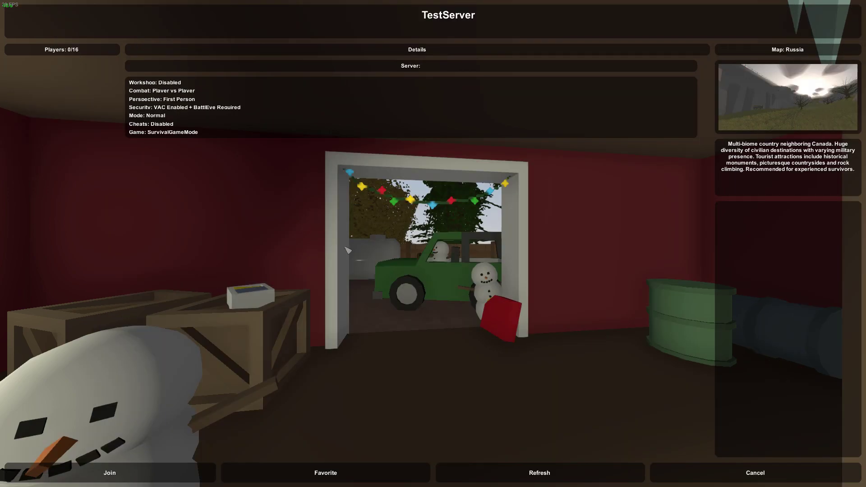
{"action": "left_click", "coordinate": [147, 480]}
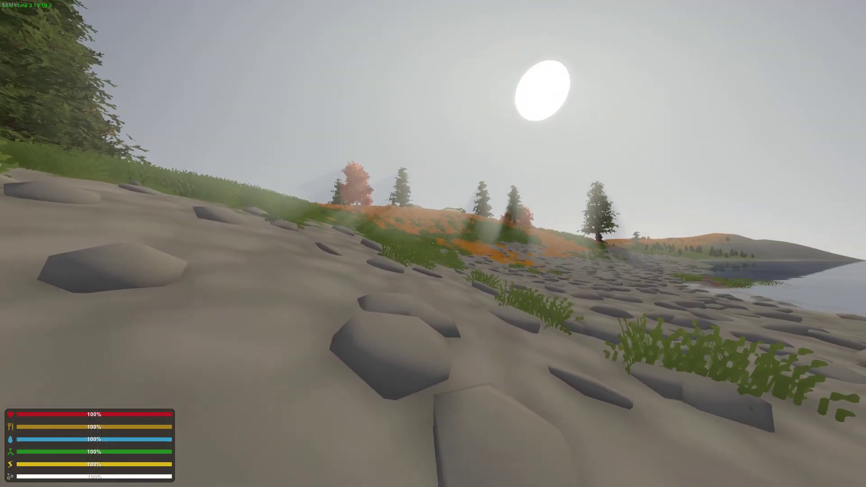
{"action": "left_click", "coordinate": [433, 243]}
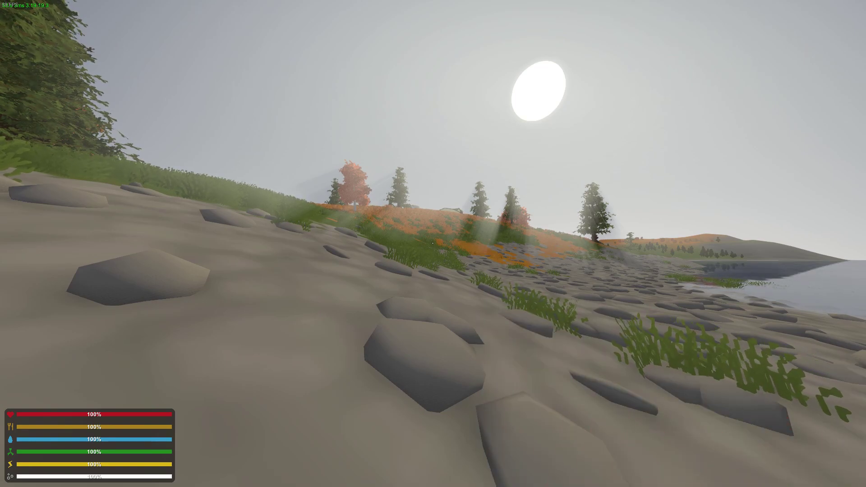